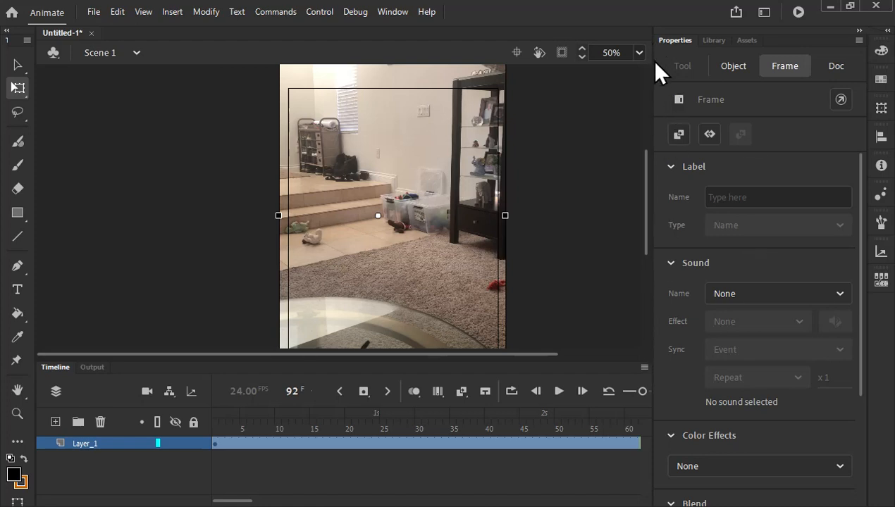
Step: Deselect the video, collapse the document properties area to icons, and make the timeline area slightly taller
{"action": "left_click", "coordinate": [637, 90]}
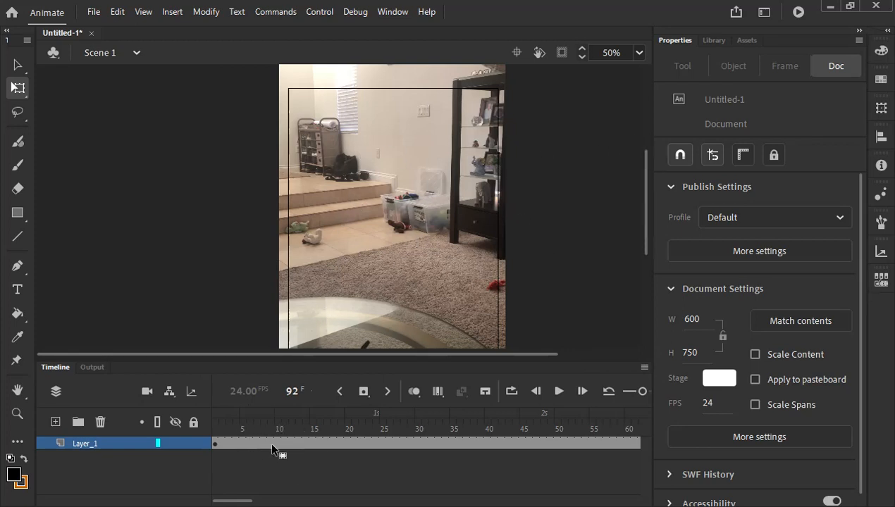
{"action": "left_click", "coordinate": [858, 31]}
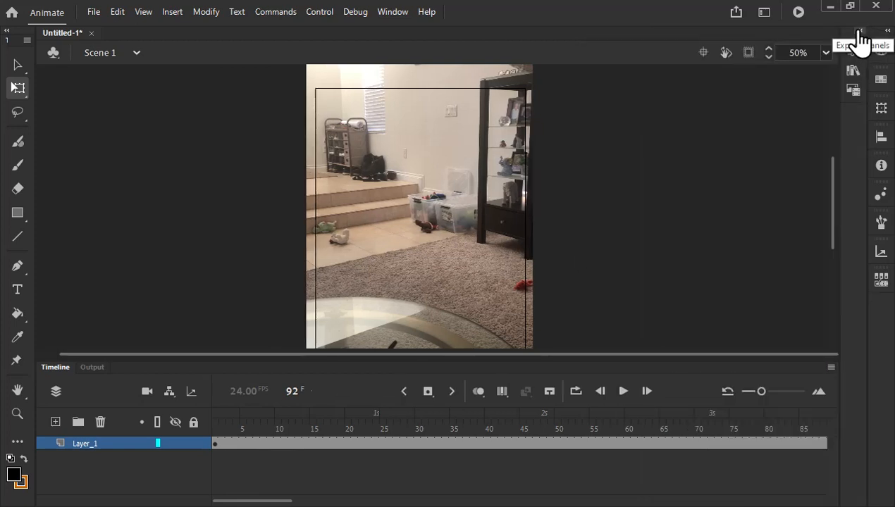
{"action": "left_click", "coordinate": [858, 31]}
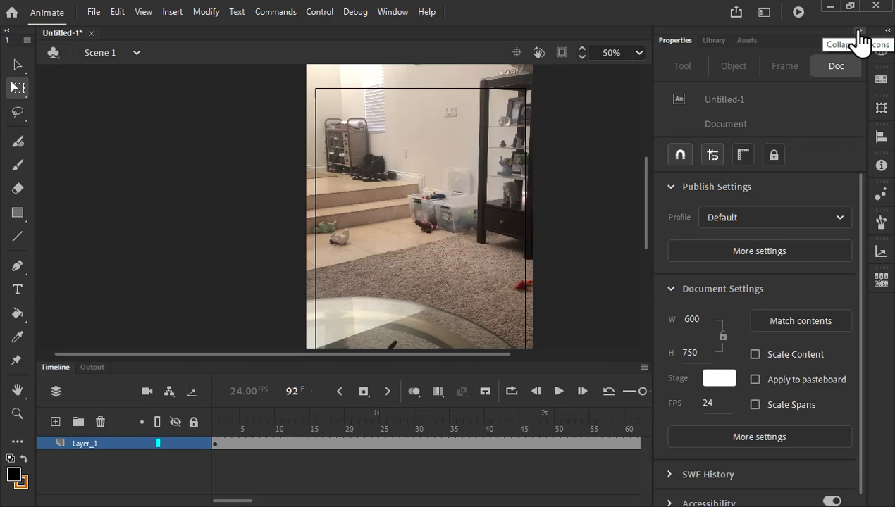
{"action": "left_click", "coordinate": [859, 32]}
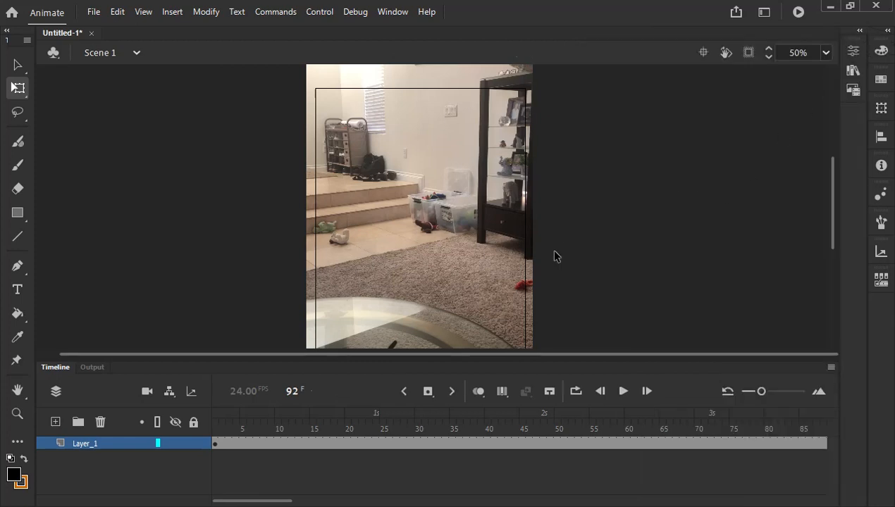
{"action": "mouse_move", "coordinate": [542, 362]}
{"action": "left_mouse_down"}
{"action": "mouse_move", "coordinate": [548, 395]}
{"action": "mouse_move", "coordinate": [553, 354]}
{"action": "left_mouse_up"}
Step: Check how far the video's frames extend in the timeline and return the playhead to frame 1
{"action": "left_click_drag", "start_coordinate": [270, 501], "coordinate": [297, 501]}
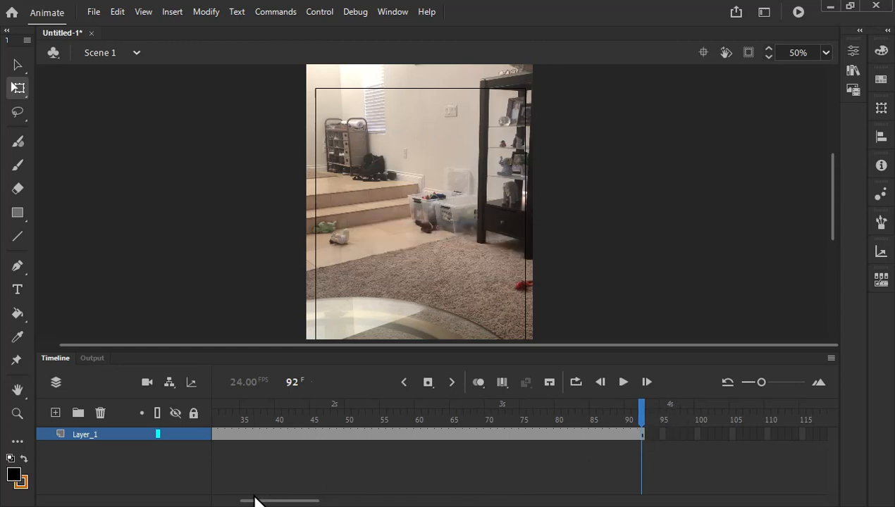
{"action": "left_click_drag", "start_coordinate": [269, 501], "coordinate": [231, 501]}
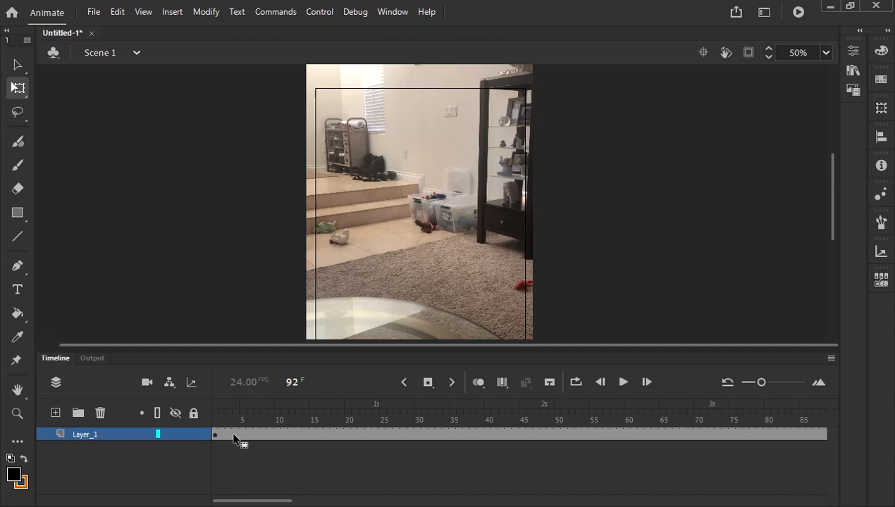
{"action": "left_click", "coordinate": [244, 413]}
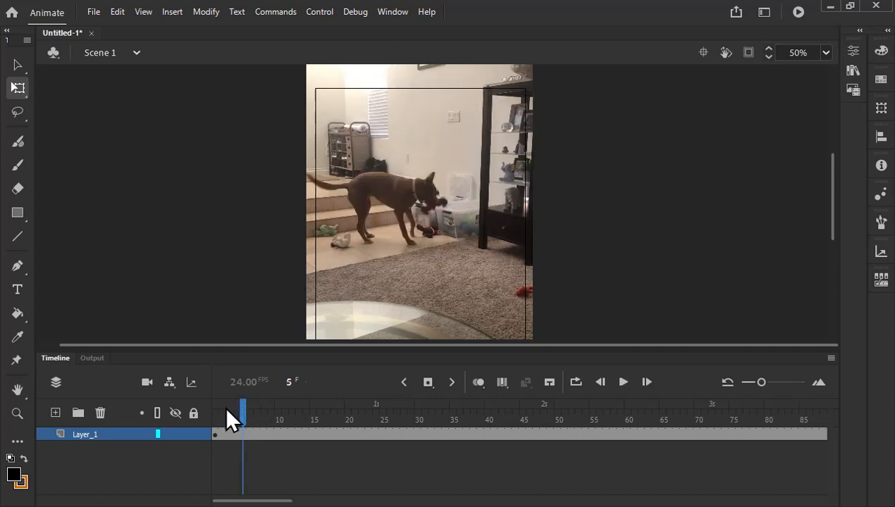
{"action": "left_click_drag", "start_coordinate": [243, 409], "coordinate": [214, 421]}
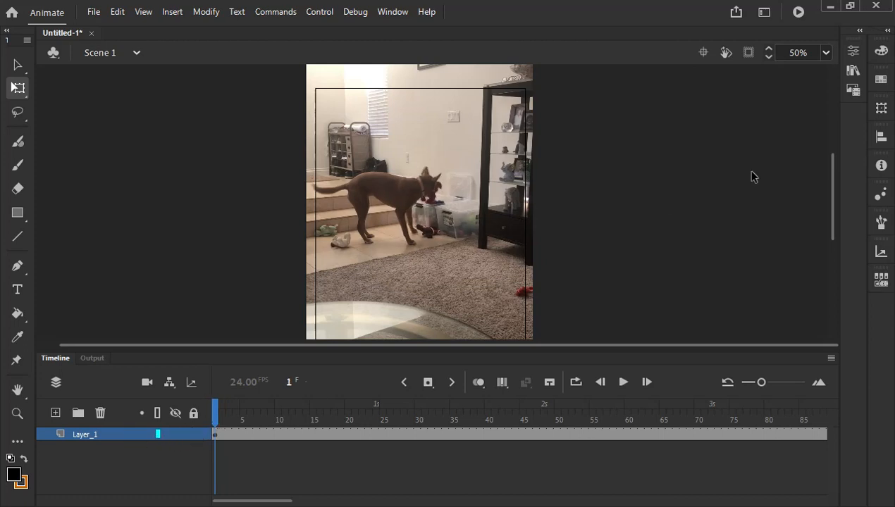
Step: Set the visibility of the video layer, Layer_1, to 50% opacity and lock the layer
{"action": "left_click", "coordinate": [859, 31]}
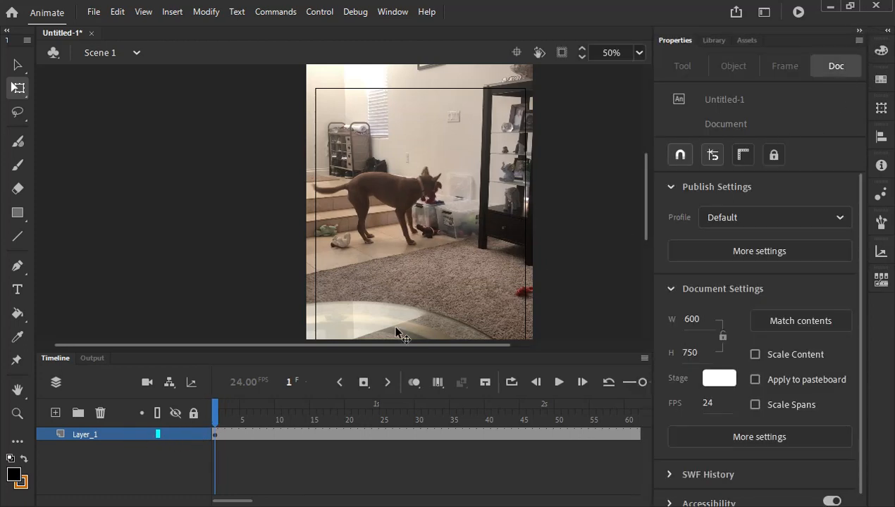
{"action": "left_click", "coordinate": [129, 432]}
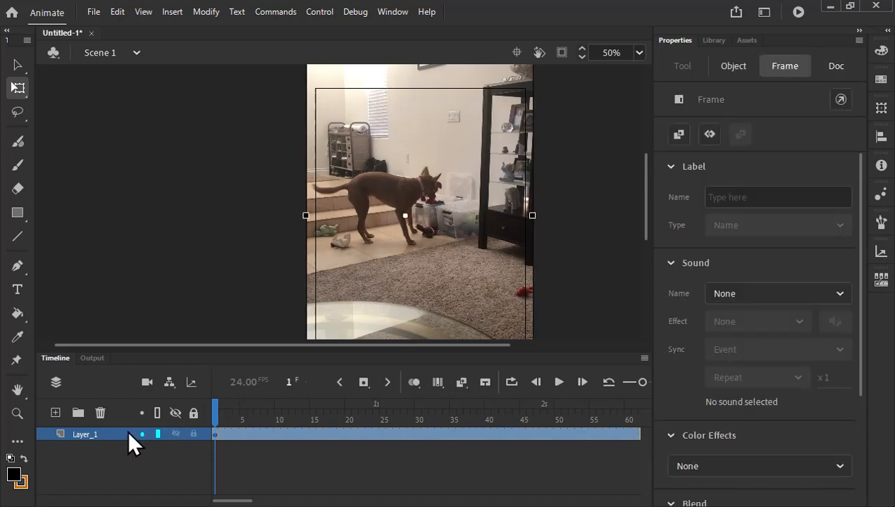
{"action": "right_click", "coordinate": [129, 431]}
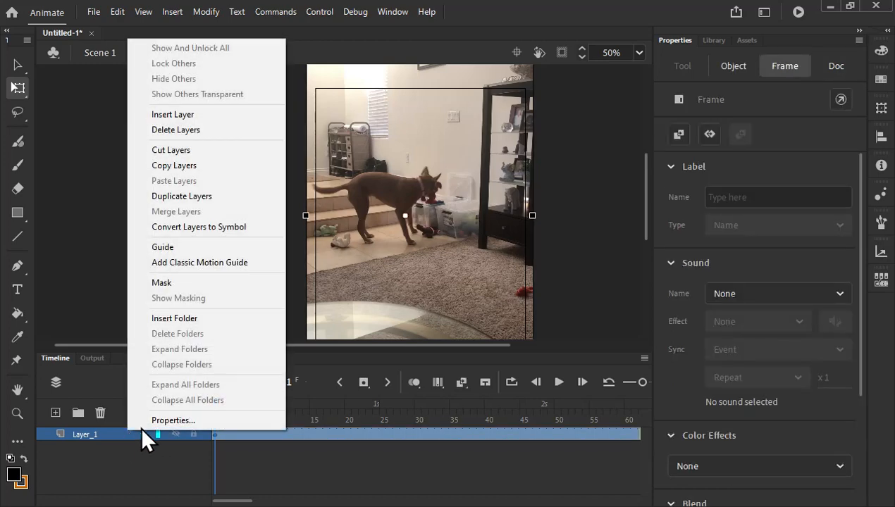
{"action": "left_click", "coordinate": [154, 423]}
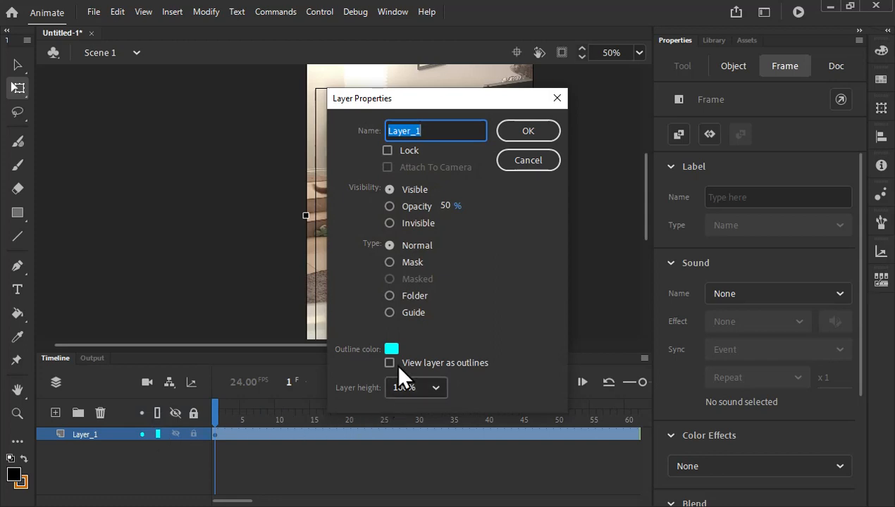
{"action": "left_click", "coordinate": [389, 205]}
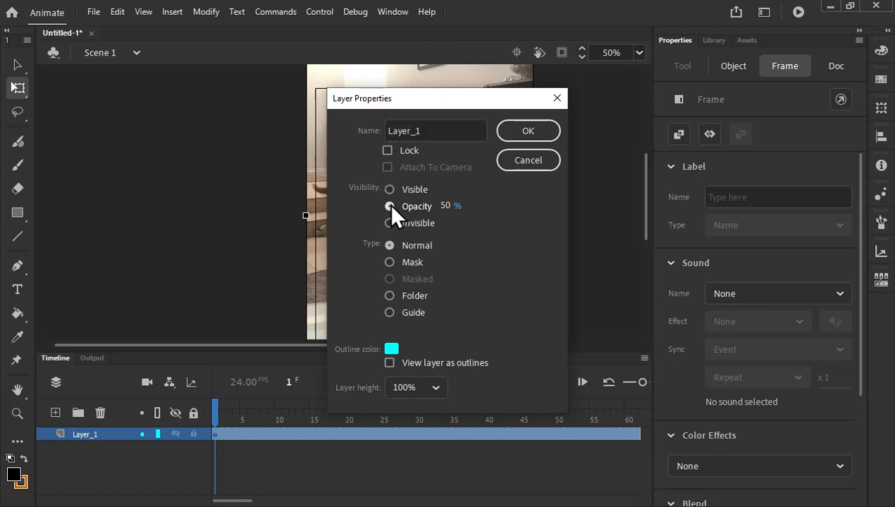
{"action": "left_click", "coordinate": [536, 136]}
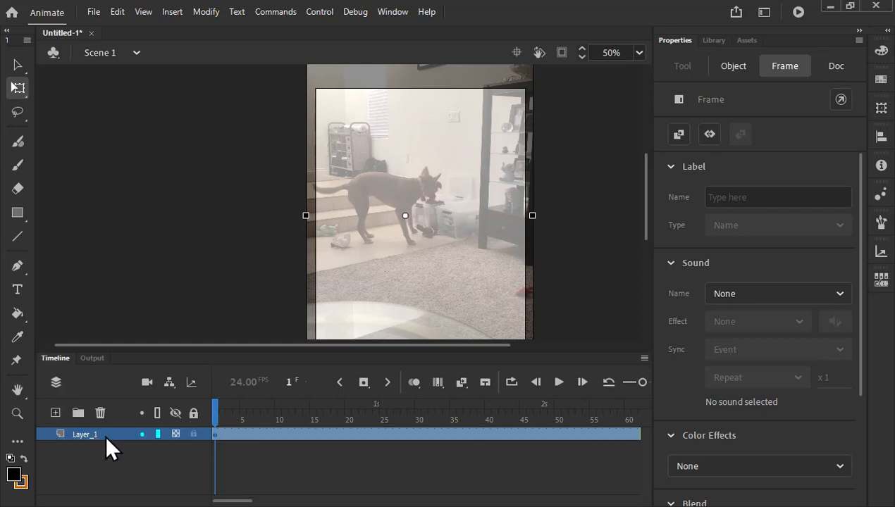
{"action": "left_click", "coordinate": [193, 434]}
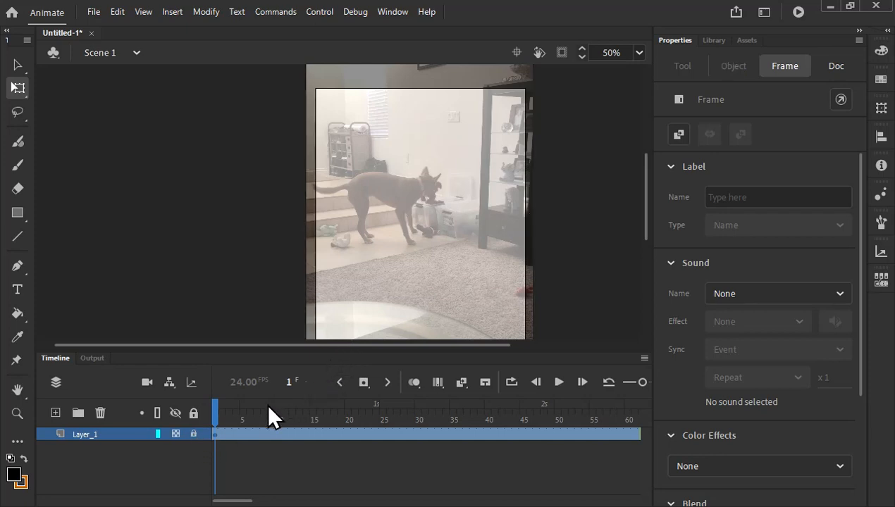
Step: Add a new layer above the video layer and select its frame span at frame 4
{"action": "left_click", "coordinate": [55, 413]}
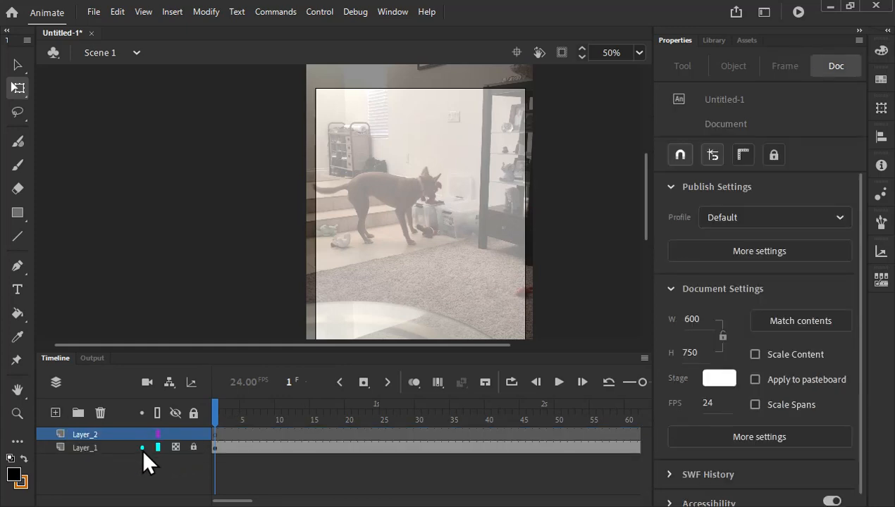
{"action": "left_click", "coordinate": [217, 435]}
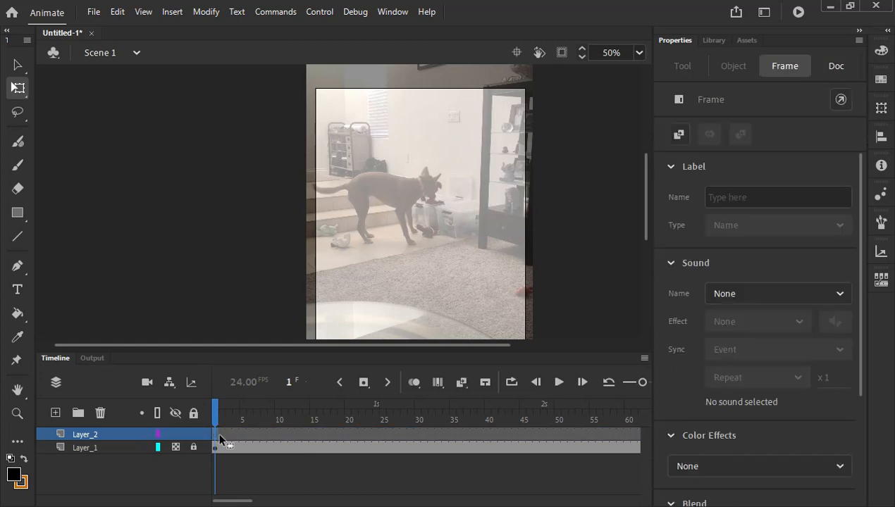
{"action": "left_click", "coordinate": [220, 437]}
{"action": "left_click_drag", "start_coordinate": [217, 437], "coordinate": [257, 435]}
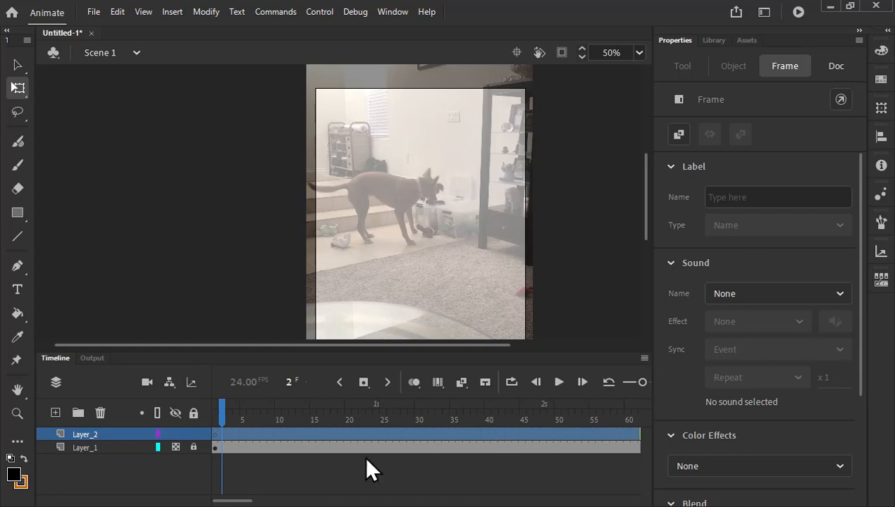
{"action": "mouse_move", "coordinate": [222, 503]}
{"action": "left_mouse_down"}
{"action": "mouse_move", "coordinate": [268, 503]}
{"action": "mouse_move", "coordinate": [219, 500]}
{"action": "left_mouse_up"}
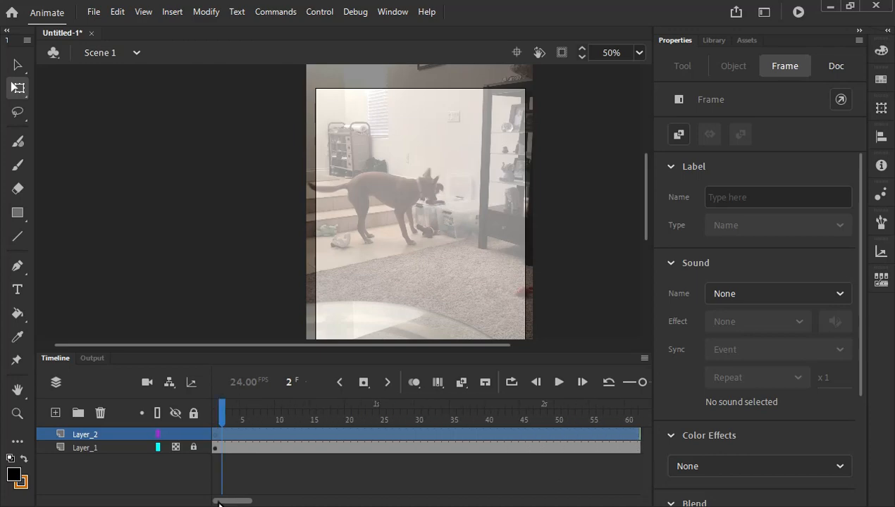
{"action": "left_click", "coordinate": [240, 481]}
{"action": "left_click", "coordinate": [223, 435]}
{"action": "left_click", "coordinate": [231, 460]}
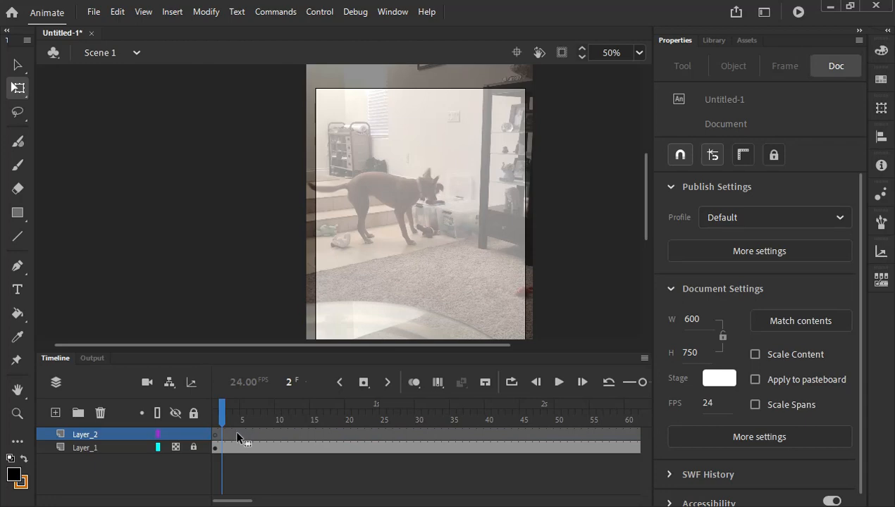
{"action": "left_click", "coordinate": [238, 436]}
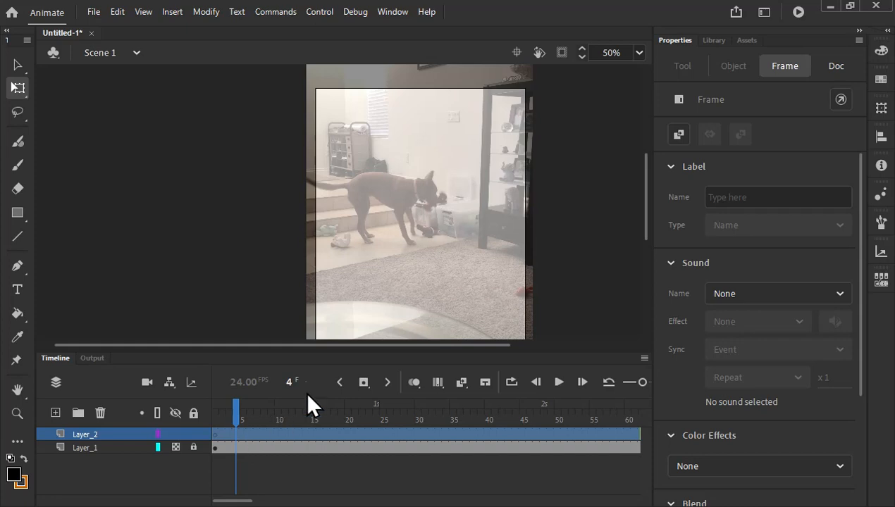
Step: Try inserting blank keyframes one at a time in the first frames of Layer_2, starting at frame 4
{"action": "left_click", "coordinate": [363, 383]}
{"action": "left_click", "coordinate": [364, 382]}
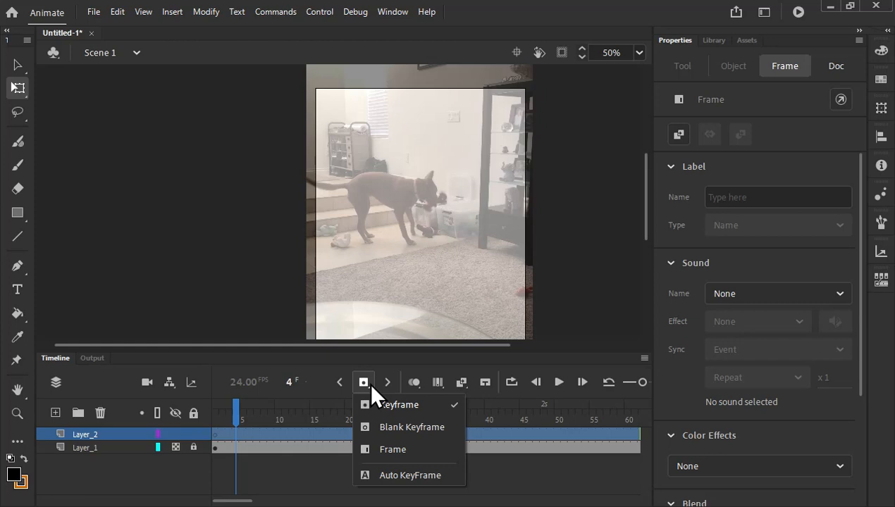
{"action": "left_click", "coordinate": [380, 427]}
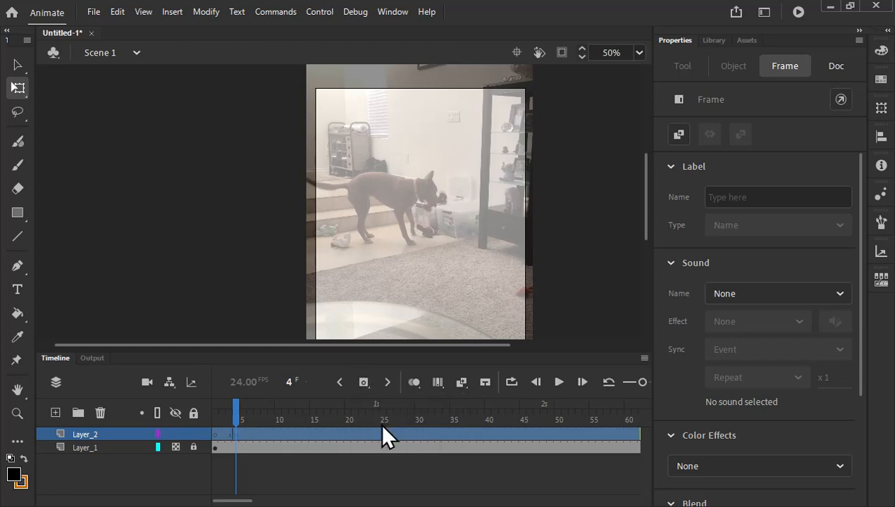
{"action": "left_click", "coordinate": [219, 436]}
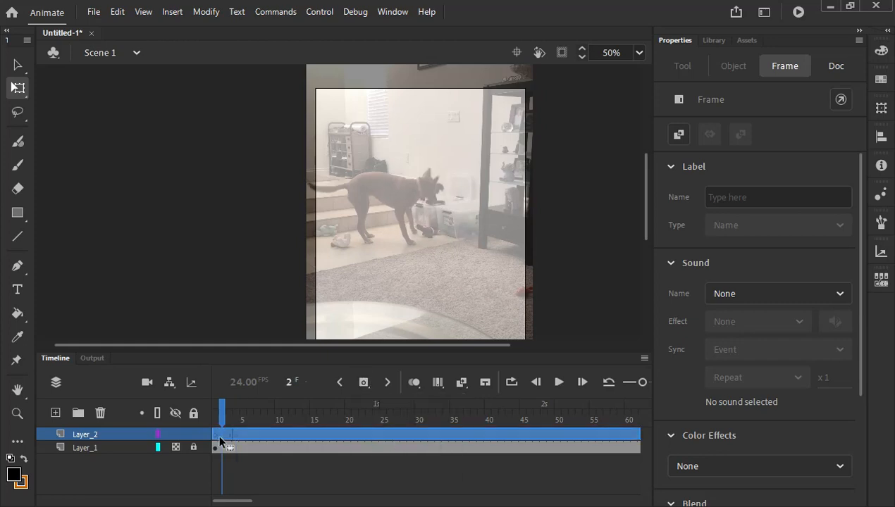
{"action": "left_click", "coordinate": [226, 431]}
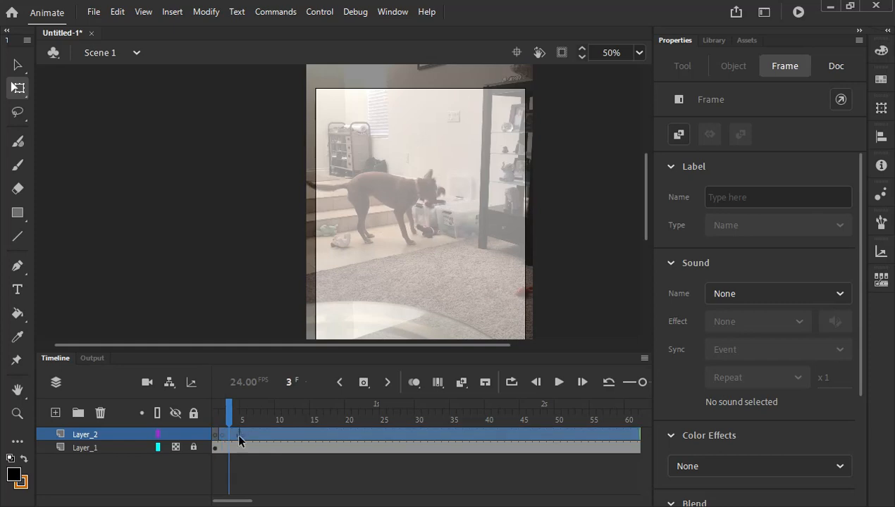
{"action": "key", "text": "comma"}
{"action": "left_click", "coordinate": [238, 443]}
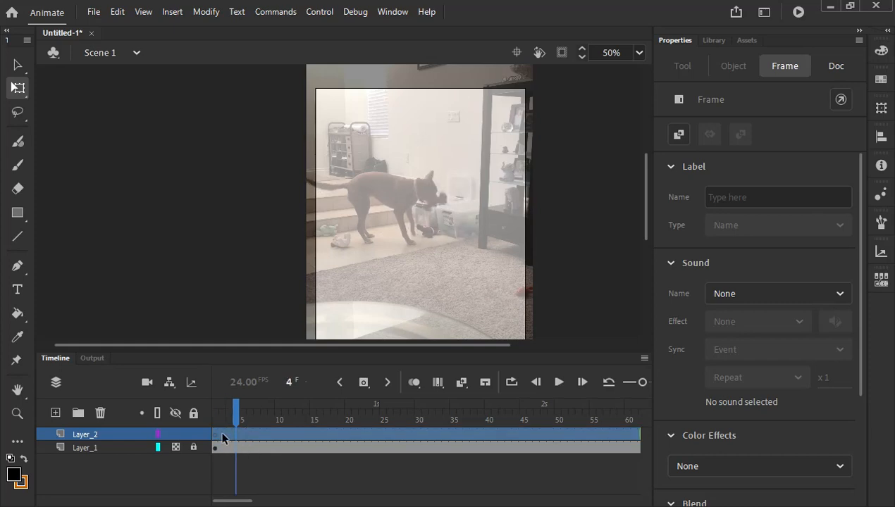
Step: Try converting the whole frame span of Layer_2 to blank keyframes, check the timeline, and undo the conversion
{"action": "left_click", "coordinate": [222, 465]}
{"action": "left_click", "coordinate": [224, 435]}
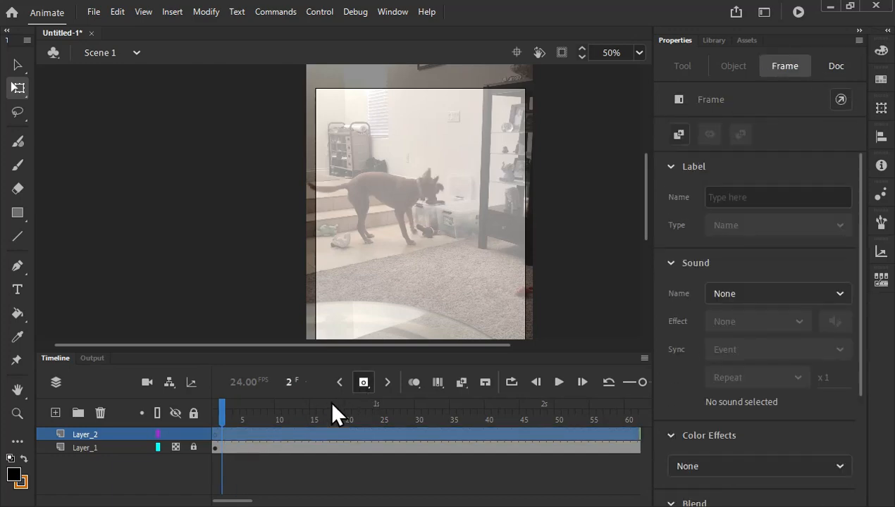
{"action": "key", "text": "shift+period"}
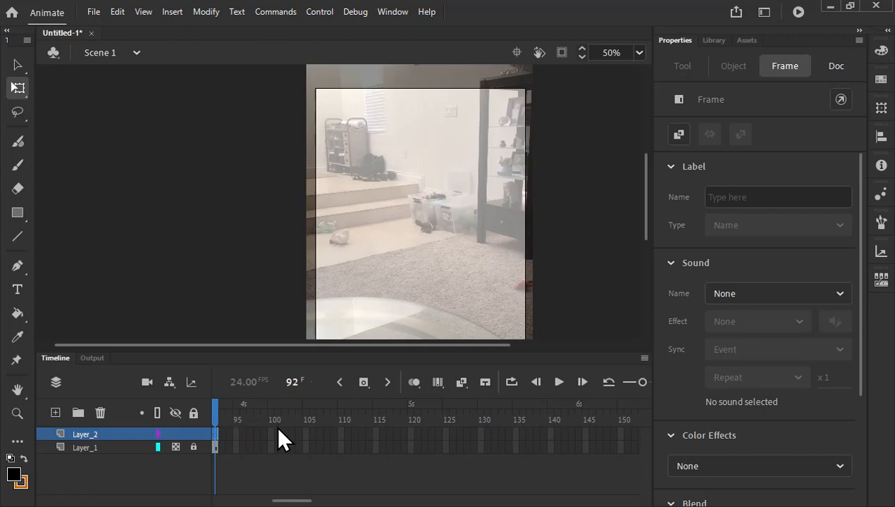
{"action": "left_click_drag", "start_coordinate": [212, 406], "coordinate": [181, 408]}
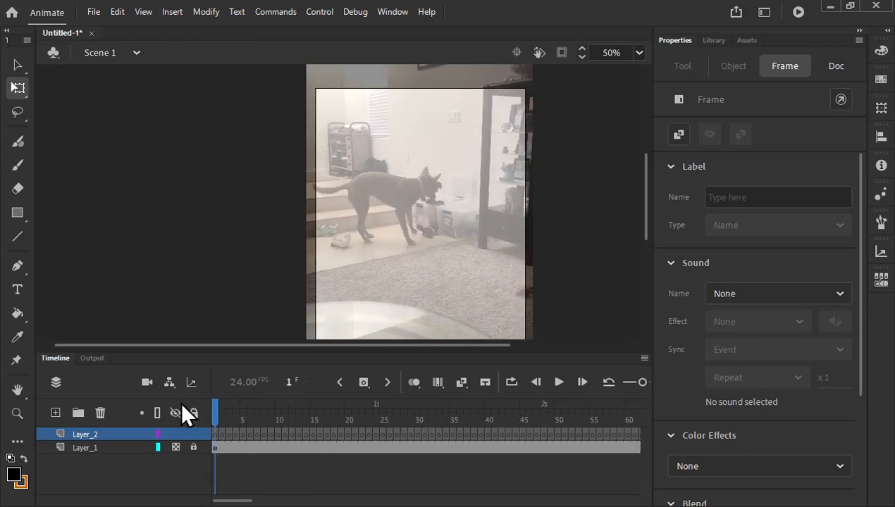
{"action": "left_click", "coordinate": [222, 416]}
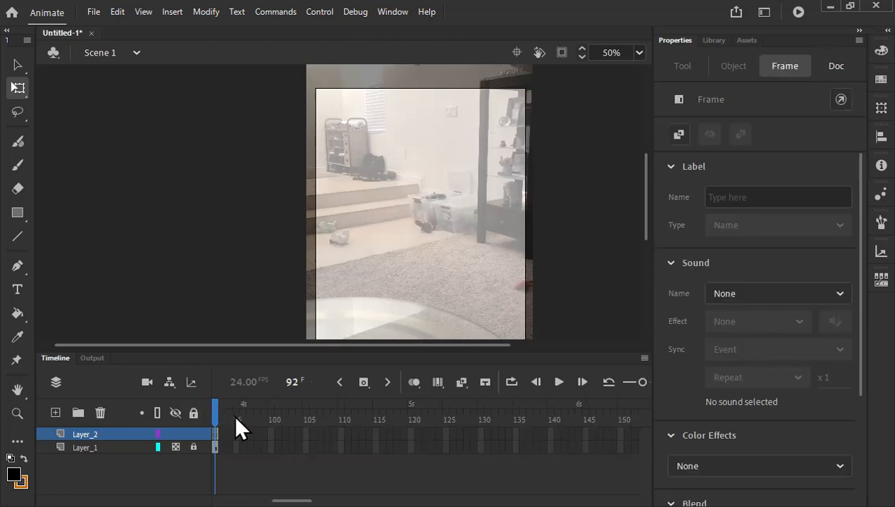
{"action": "left_click", "coordinate": [250, 458]}
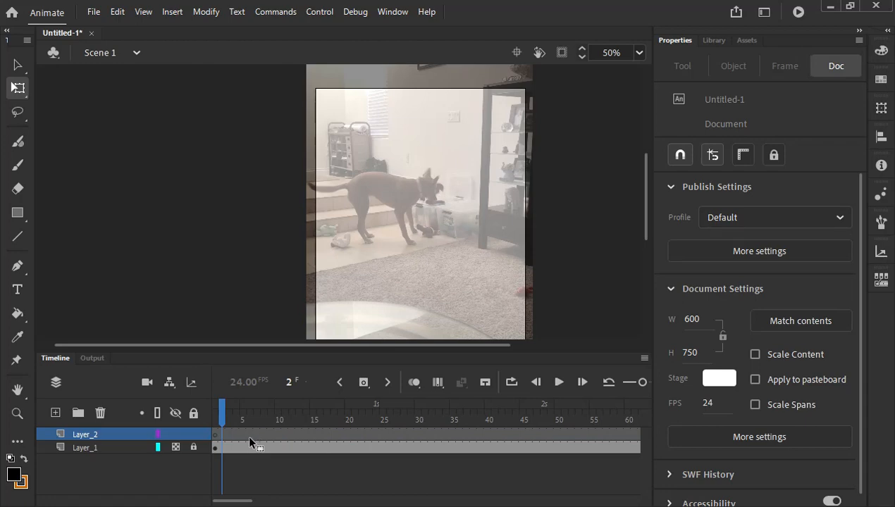
Step: Convert every frame of Layer_2 to a blank keyframe and return the playhead to frame 1
{"action": "left_click", "coordinate": [243, 435]}
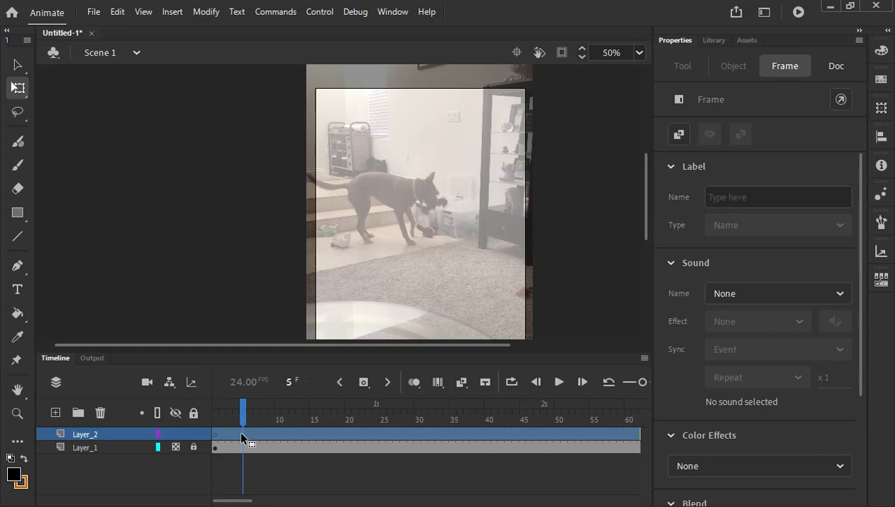
{"action": "key", "text": "End"}
{"action": "left_click_drag", "start_coordinate": [219, 419], "coordinate": [236, 420]}
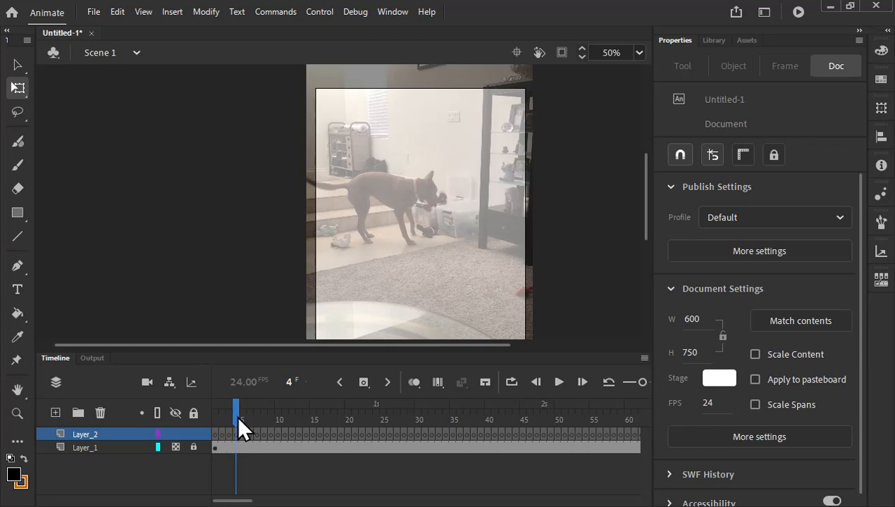
{"action": "left_click_drag", "start_coordinate": [236, 415], "coordinate": [214, 417]}
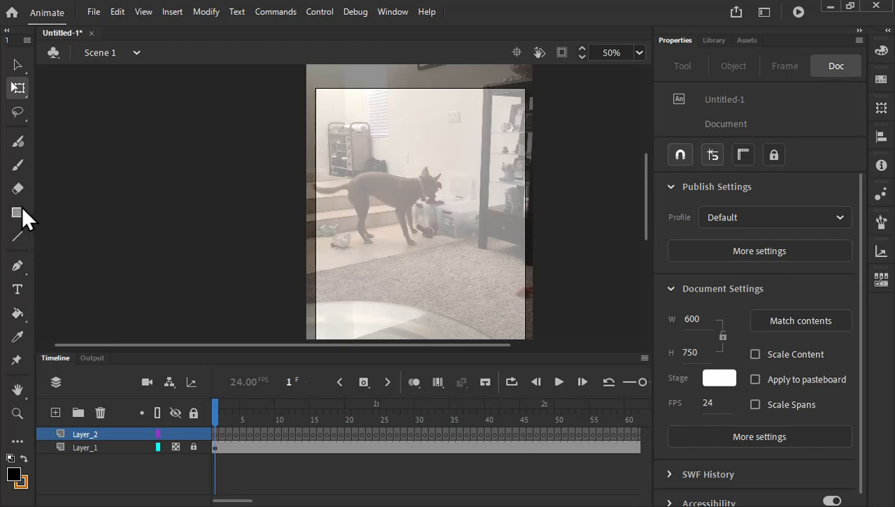
Step: Draw a curved black stroke with the Classic Brush over the dog's head and chest in frame 1 of Layer_2
{"action": "left_click", "coordinate": [18, 163]}
{"action": "mouse_move", "coordinate": [416, 167]}
{"action": "left_mouse_down"}
{"action": "mouse_move", "coordinate": [410, 204]}
{"action": "mouse_move", "coordinate": [430, 209]}
{"action": "left_mouse_up"}
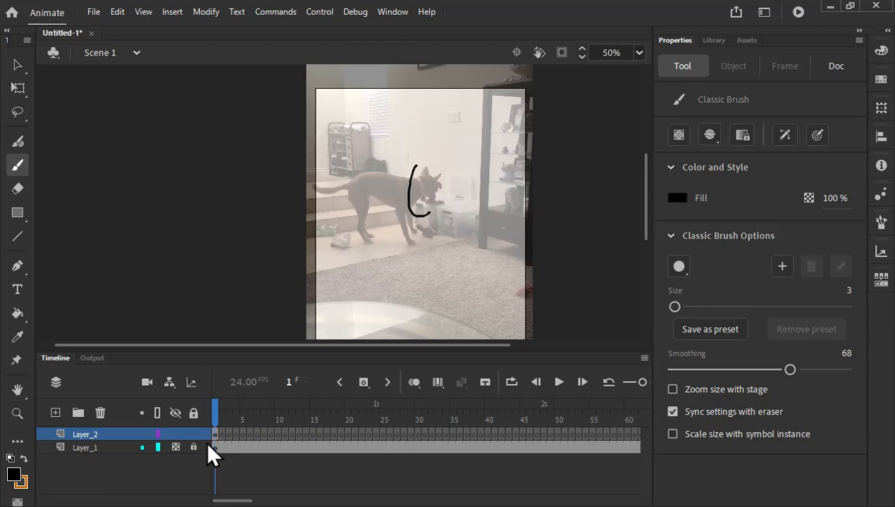
Step: Undo the brush stroke over the dog and set the stage zoom to 100%, with the whole dog in view
{"action": "key", "text": "ctrl+z"}
{"action": "left_click", "coordinate": [641, 52]}
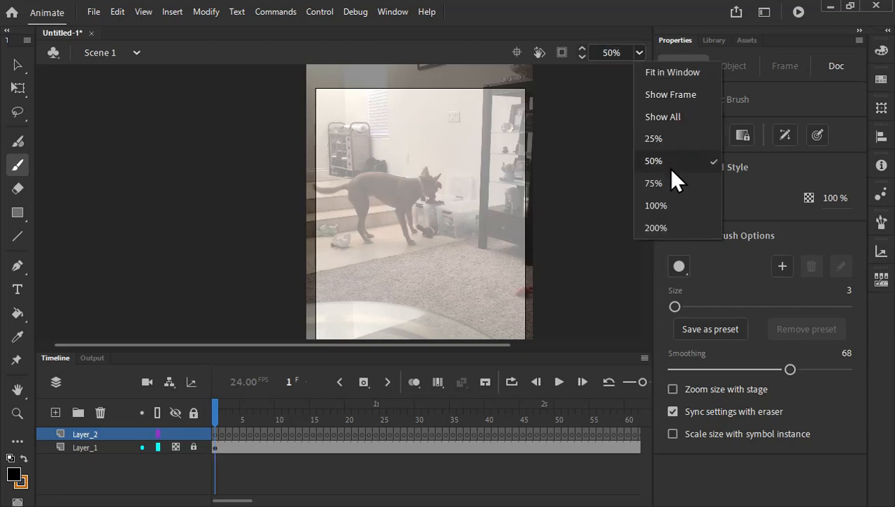
{"action": "left_click", "coordinate": [655, 205]}
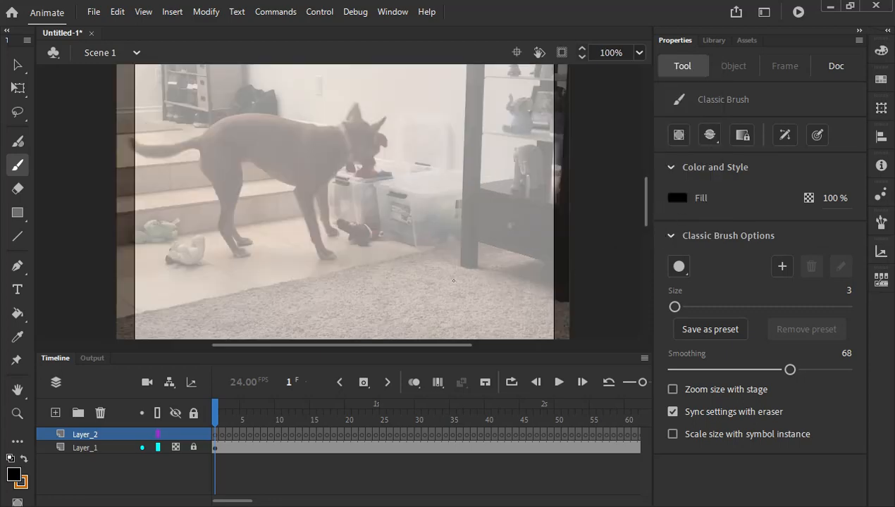
{"action": "left_click_drag", "start_coordinate": [391, 193], "coordinate": [444, 265]}
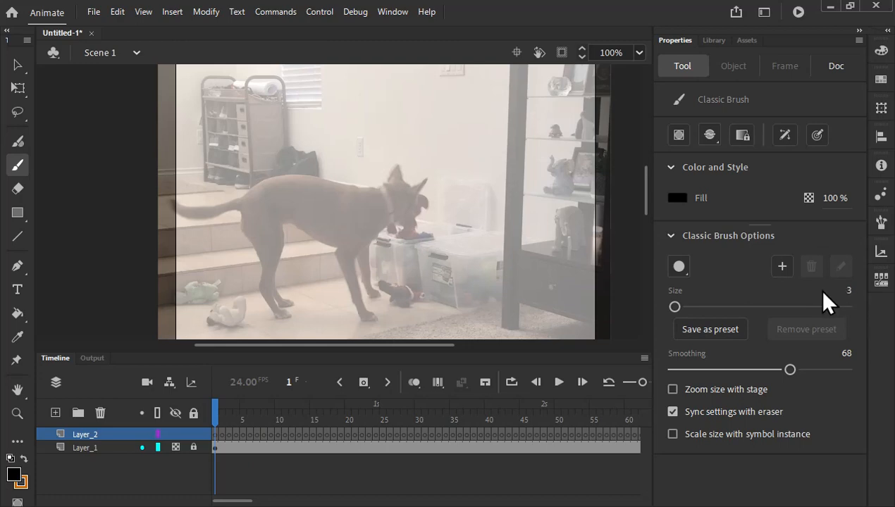
{"action": "left_click_drag", "start_coordinate": [422, 105], "coordinate": [444, 139]}
{"action": "key", "text": "ctrl+z"}
Step: Trace the dog's near hind leg, belly, front legs and chest in frame 1 of Layer_2 with the Classic Brush
{"action": "mouse_move", "coordinate": [240, 212]}
{"action": "left_mouse_down"}
{"action": "mouse_move", "coordinate": [277, 321]}
{"action": "mouse_move", "coordinate": [290, 318]}
{"action": "mouse_move", "coordinate": [273, 293]}
{"action": "mouse_move", "coordinate": [282, 246]}
{"action": "mouse_move", "coordinate": [275, 209]}
{"action": "mouse_move", "coordinate": [327, 244]}
{"action": "mouse_move", "coordinate": [344, 236]}
{"action": "mouse_move", "coordinate": [336, 253]}
{"action": "mouse_move", "coordinate": [365, 304]}
{"action": "left_mouse_up"}
{"action": "mouse_move", "coordinate": [352, 274]}
{"action": "left_mouse_down"}
{"action": "mouse_move", "coordinate": [351, 259]}
{"action": "mouse_move", "coordinate": [385, 223]}
{"action": "left_mouse_up"}
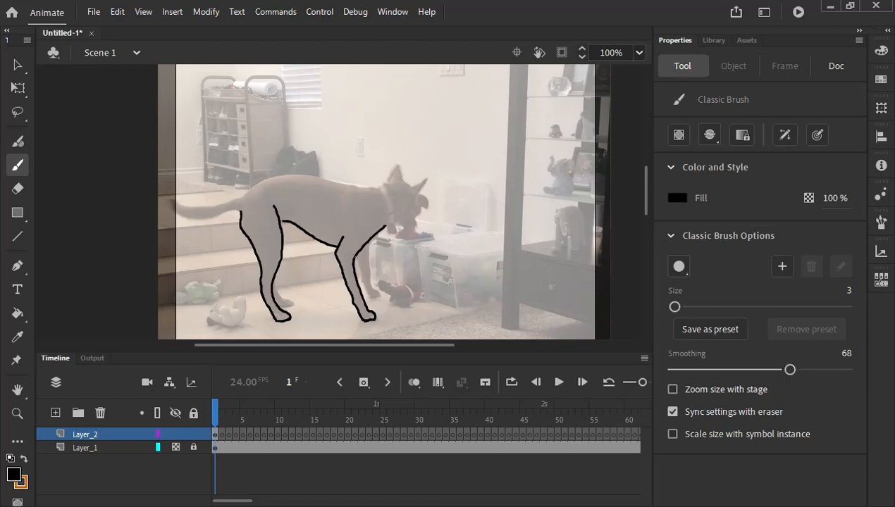
{"action": "mouse_move", "coordinate": [355, 259]}
{"action": "left_mouse_down"}
{"action": "mouse_move", "coordinate": [367, 295]}
{"action": "mouse_move", "coordinate": [379, 295]}
{"action": "mouse_move", "coordinate": [369, 270]}
{"action": "mouse_move", "coordinate": [407, 209]}
{"action": "left_mouse_up"}
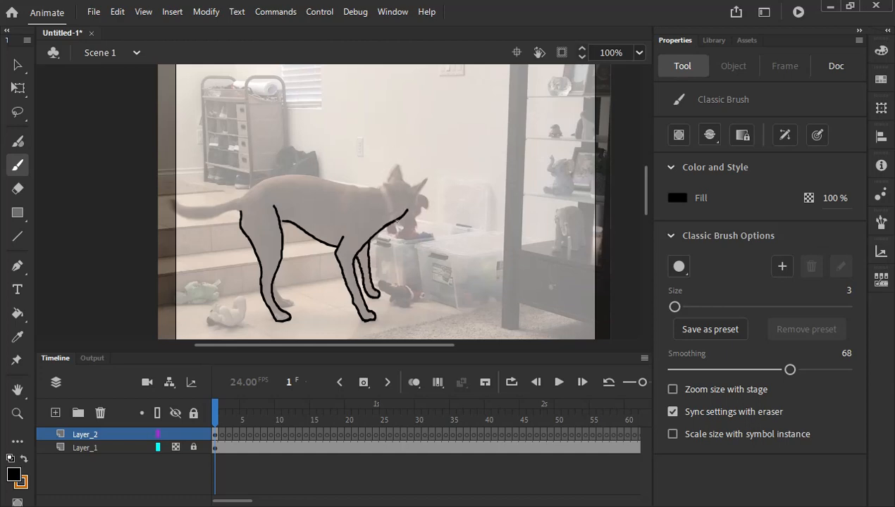
Step: Complete the frame 1 outline by tracing the dog's head, ears, collar, back and tail
{"action": "mouse_move", "coordinate": [409, 220]}
{"action": "left_mouse_down"}
{"action": "mouse_move", "coordinate": [425, 179]}
{"action": "mouse_move", "coordinate": [401, 182]}
{"action": "mouse_move", "coordinate": [398, 166]}
{"action": "mouse_move", "coordinate": [388, 192]}
{"action": "mouse_move", "coordinate": [395, 220]}
{"action": "left_mouse_up"}
{"action": "left_click_drag", "start_coordinate": [381, 186], "coordinate": [387, 218]}
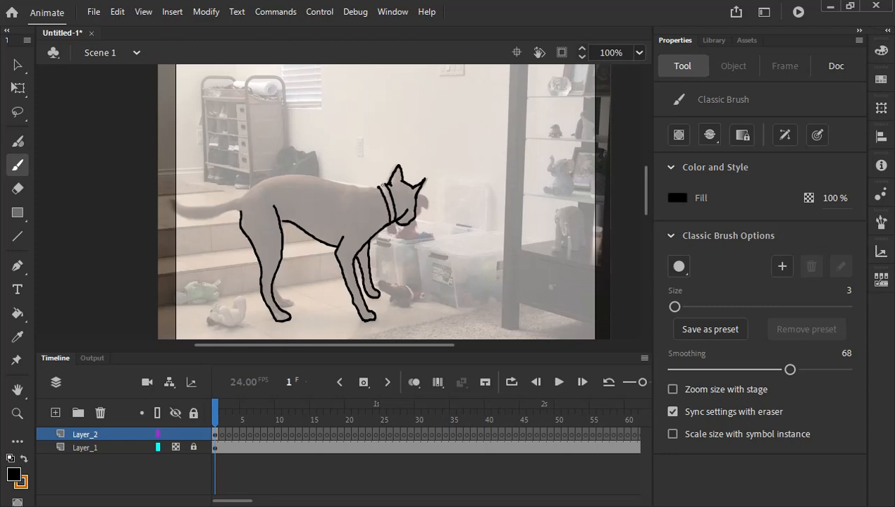
{"action": "mouse_move", "coordinate": [244, 195]}
{"action": "left_mouse_down"}
{"action": "mouse_move", "coordinate": [295, 172]}
{"action": "mouse_move", "coordinate": [378, 188]}
{"action": "left_mouse_up"}
{"action": "mouse_move", "coordinate": [247, 193]}
{"action": "left_mouse_down"}
{"action": "mouse_move", "coordinate": [214, 207]}
{"action": "mouse_move", "coordinate": [175, 204]}
{"action": "mouse_move", "coordinate": [196, 217]}
{"action": "mouse_move", "coordinate": [238, 210]}
{"action": "left_mouse_up"}
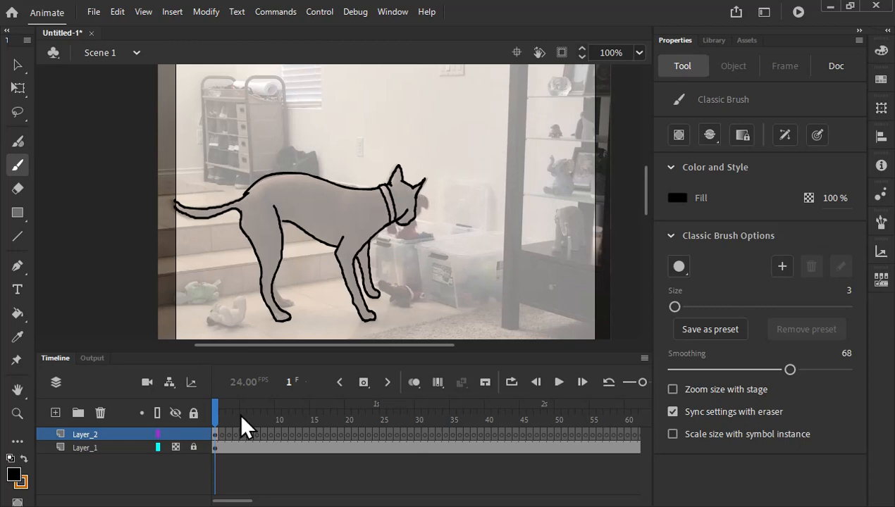
Step: In frame 2 of Layer_2, trace the dog's near legs, belly, chest and collar
{"action": "left_click_drag", "start_coordinate": [215, 411], "coordinate": [222, 414]}
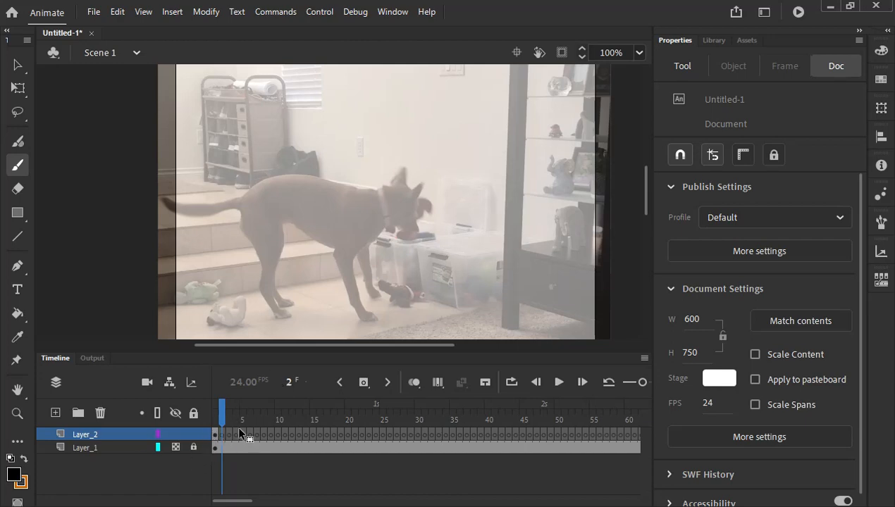
{"action": "mouse_move", "coordinate": [241, 210]}
{"action": "left_mouse_down"}
{"action": "mouse_move", "coordinate": [262, 269]}
{"action": "mouse_move", "coordinate": [259, 286]}
{"action": "mouse_move", "coordinate": [275, 317]}
{"action": "mouse_move", "coordinate": [287, 320]}
{"action": "mouse_move", "coordinate": [270, 289]}
{"action": "mouse_move", "coordinate": [281, 210]}
{"action": "mouse_move", "coordinate": [337, 248]}
{"action": "mouse_move", "coordinate": [333, 263]}
{"action": "mouse_move", "coordinate": [367, 321]}
{"action": "mouse_move", "coordinate": [373, 312]}
{"action": "mouse_move", "coordinate": [345, 266]}
{"action": "mouse_move", "coordinate": [386, 226]}
{"action": "left_mouse_up"}
{"action": "mouse_move", "coordinate": [374, 187]}
{"action": "left_mouse_down"}
{"action": "mouse_move", "coordinate": [384, 227]}
{"action": "mouse_move", "coordinate": [378, 186]}
{"action": "left_mouse_up"}
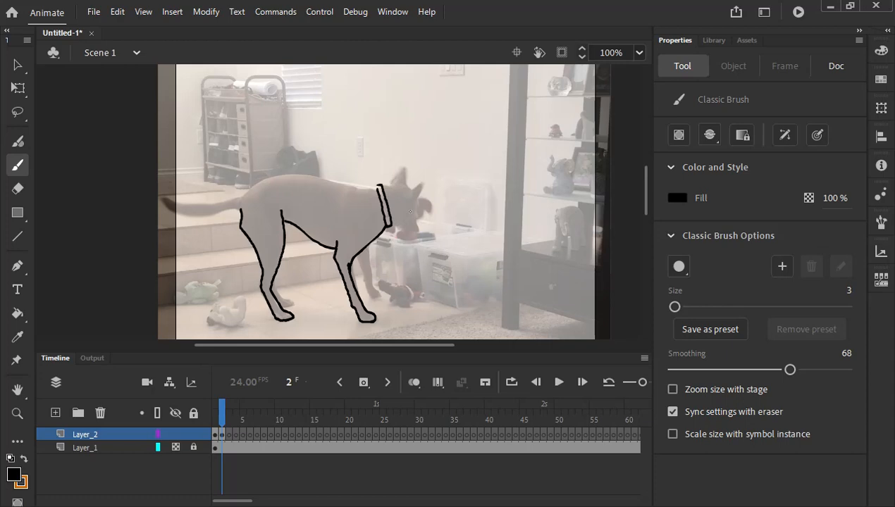
Step: Complete the frame 2 outline with the dog's head, ears, back, tail and the far front and hind legs
{"action": "mouse_move", "coordinate": [394, 220]}
{"action": "left_mouse_down"}
{"action": "mouse_move", "coordinate": [422, 181]}
{"action": "mouse_move", "coordinate": [412, 189]}
{"action": "mouse_move", "coordinate": [405, 168]}
{"action": "mouse_move", "coordinate": [393, 182]}
{"action": "mouse_move", "coordinate": [363, 189]}
{"action": "mouse_move", "coordinate": [280, 175]}
{"action": "mouse_move", "coordinate": [226, 203]}
{"action": "mouse_move", "coordinate": [174, 207]}
{"action": "mouse_move", "coordinate": [194, 218]}
{"action": "mouse_move", "coordinate": [241, 204]}
{"action": "left_mouse_up"}
{"action": "mouse_move", "coordinate": [362, 254]}
{"action": "left_mouse_down"}
{"action": "mouse_move", "coordinate": [375, 298]}
{"action": "mouse_move", "coordinate": [365, 244]}
{"action": "left_mouse_up"}
{"action": "left_click_drag", "start_coordinate": [271, 280], "coordinate": [296, 305]}
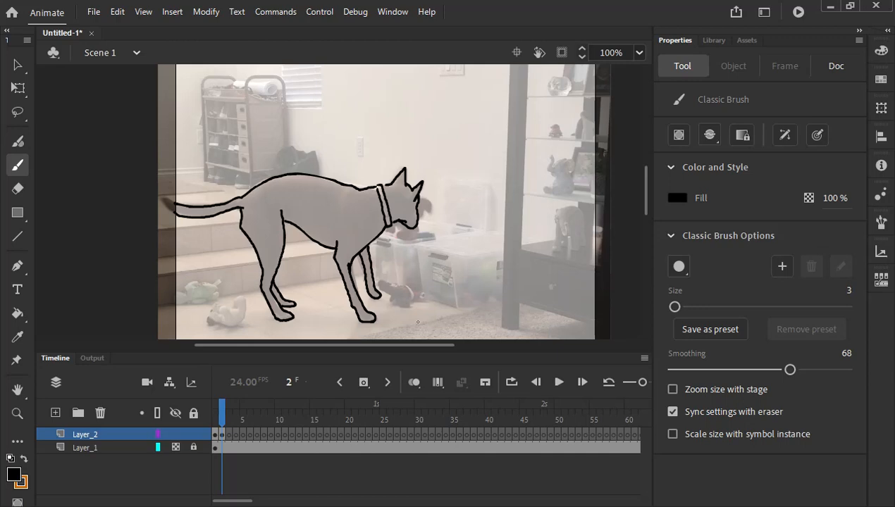
Step: In frame 3 of Layer_2, trace the upper and lower edges of the dog's tail
{"action": "left_click", "coordinate": [230, 434]}
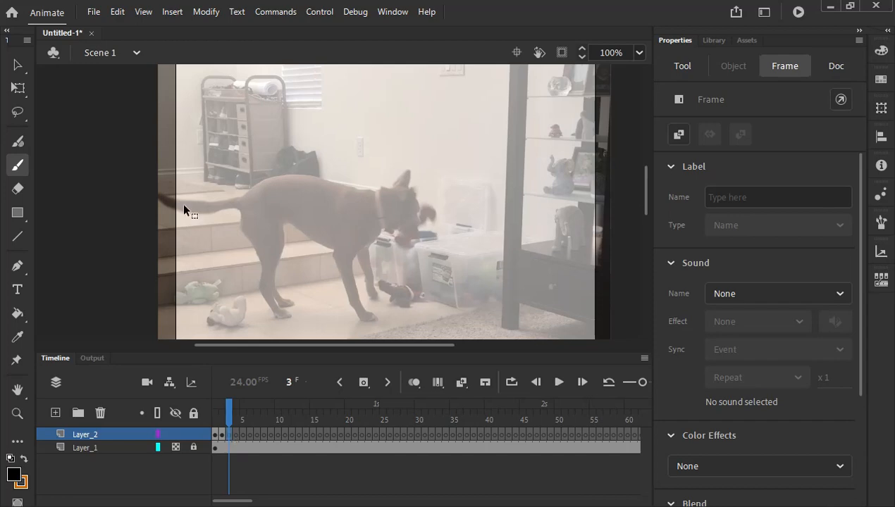
{"action": "left_click_drag", "start_coordinate": [176, 199], "coordinate": [241, 196]}
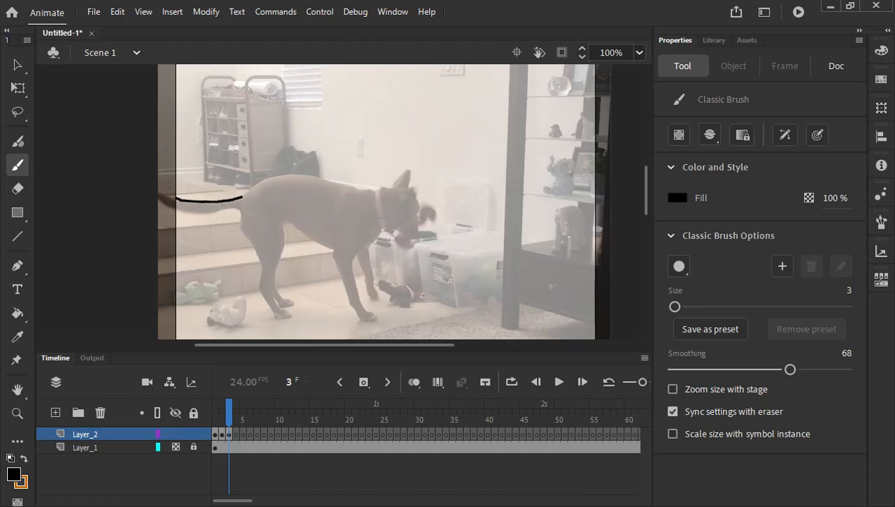
{"action": "mouse_move", "coordinate": [172, 206]}
{"action": "left_mouse_down"}
{"action": "mouse_move", "coordinate": [241, 206]}
{"action": "mouse_move", "coordinate": [247, 189]}
{"action": "mouse_move", "coordinate": [239, 229]}
{"action": "left_mouse_up"}
Step: Set the brush smoothing to 80 and trace the dog's near legs, belly, chest and collar in frame 3
{"action": "left_click_drag", "start_coordinate": [790, 369], "coordinate": [812, 369]}
{"action": "left_click_drag", "start_coordinate": [240, 224], "coordinate": [261, 269]}
{"action": "mouse_move", "coordinate": [261, 286]}
{"action": "left_mouse_down"}
{"action": "mouse_move", "coordinate": [275, 317]}
{"action": "mouse_move", "coordinate": [290, 319]}
{"action": "mouse_move", "coordinate": [272, 291]}
{"action": "mouse_move", "coordinate": [281, 212]}
{"action": "mouse_move", "coordinate": [324, 247]}
{"action": "mouse_move", "coordinate": [337, 244]}
{"action": "mouse_move", "coordinate": [346, 295]}
{"action": "mouse_move", "coordinate": [365, 321]}
{"action": "mouse_move", "coordinate": [374, 316]}
{"action": "mouse_move", "coordinate": [362, 310]}
{"action": "mouse_move", "coordinate": [350, 271]}
{"action": "mouse_move", "coordinate": [379, 233]}
{"action": "left_mouse_up"}
{"action": "mouse_move", "coordinate": [374, 188]}
{"action": "left_mouse_down"}
{"action": "mouse_move", "coordinate": [378, 226]}
{"action": "mouse_move", "coordinate": [386, 227]}
{"action": "mouse_move", "coordinate": [381, 190]}
{"action": "left_mouse_up"}
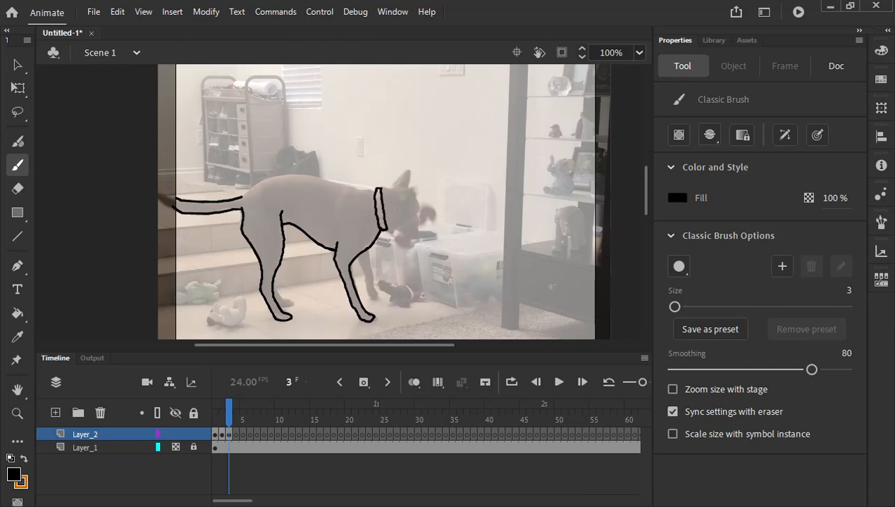
Step: Complete the frame 3 outline with the dog's head, ears, back and the far hind and front legs
{"action": "mouse_move", "coordinate": [384, 226]}
{"action": "left_mouse_down"}
{"action": "mouse_move", "coordinate": [418, 226]}
{"action": "mouse_move", "coordinate": [409, 170]}
{"action": "mouse_move", "coordinate": [362, 189]}
{"action": "mouse_move", "coordinate": [299, 174]}
{"action": "mouse_move", "coordinate": [235, 197]}
{"action": "left_mouse_up"}
{"action": "left_click_drag", "start_coordinate": [274, 283], "coordinate": [294, 307]}
{"action": "mouse_move", "coordinate": [352, 255]}
{"action": "left_mouse_down"}
{"action": "mouse_move", "coordinate": [368, 296]}
{"action": "mouse_move", "coordinate": [379, 298]}
{"action": "mouse_move", "coordinate": [364, 252]}
{"action": "left_mouse_up"}
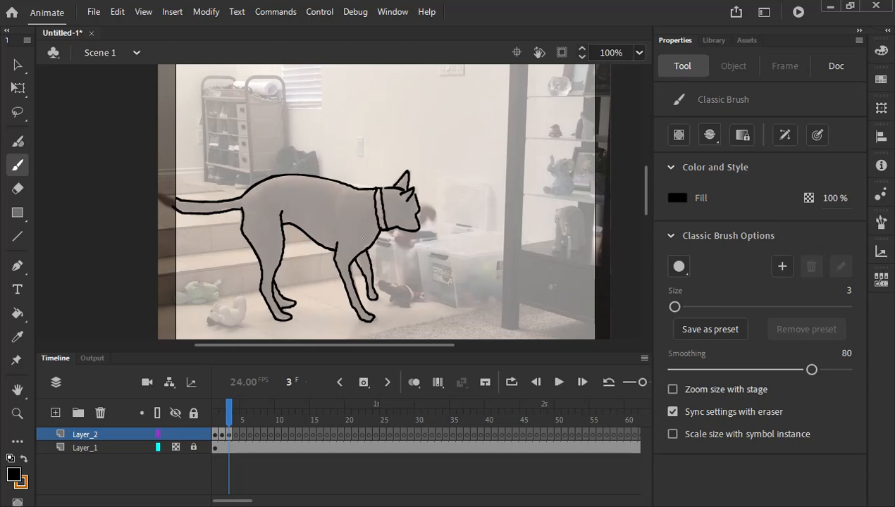
Step: Step back through the traced frames to frame 1 and play the timeline briefly to check the drawn motion
{"action": "key", "text": "comma"}
{"action": "key", "text": "comma"}
{"action": "key", "text": "period"}
{"action": "key", "text": "comma"}
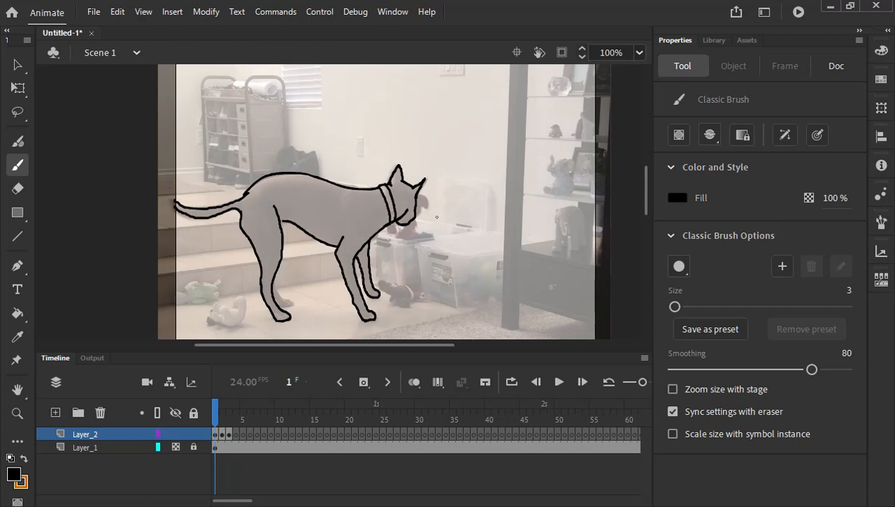
{"action": "left_click", "coordinate": [552, 378]}
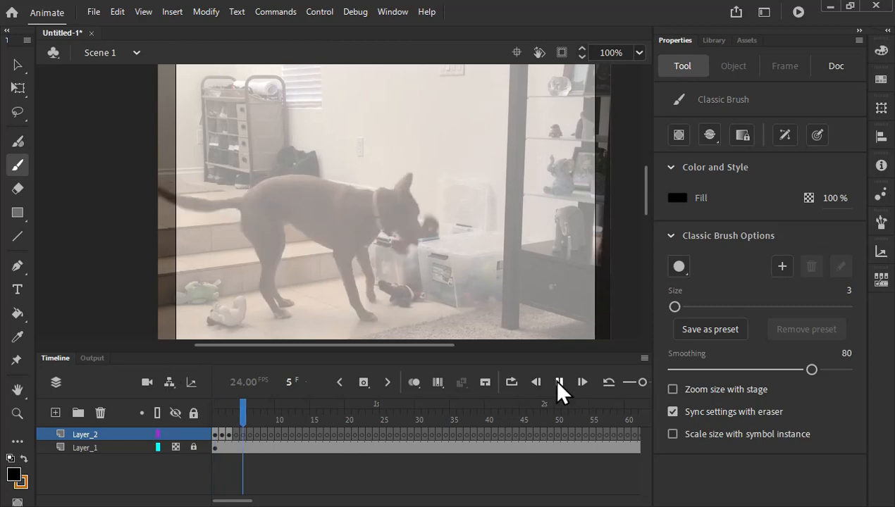
{"action": "left_click", "coordinate": [552, 378]}
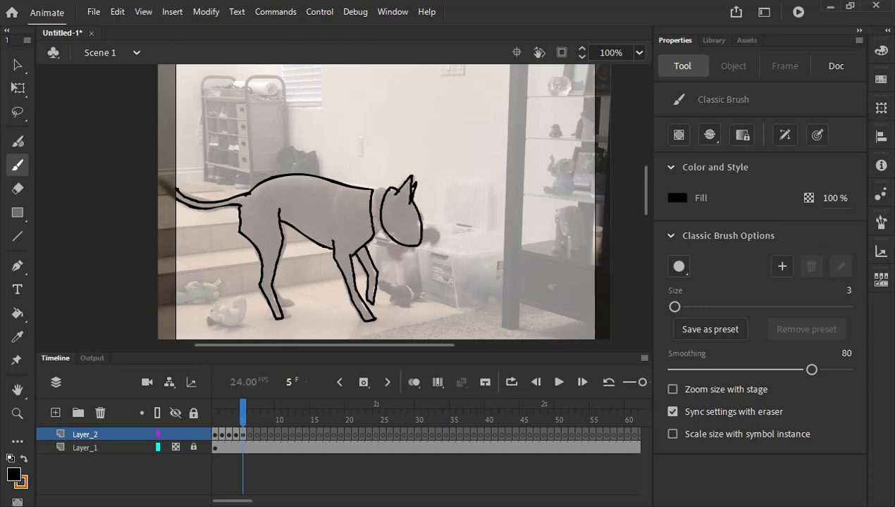
Step: Trace the dog's far hind leg in frame 5 of Layer_2
{"action": "mouse_move", "coordinate": [284, 224]}
{"action": "left_mouse_down"}
{"action": "mouse_move", "coordinate": [287, 252]}
{"action": "mouse_move", "coordinate": [274, 278]}
{"action": "mouse_move", "coordinate": [285, 305]}
{"action": "left_mouse_up"}
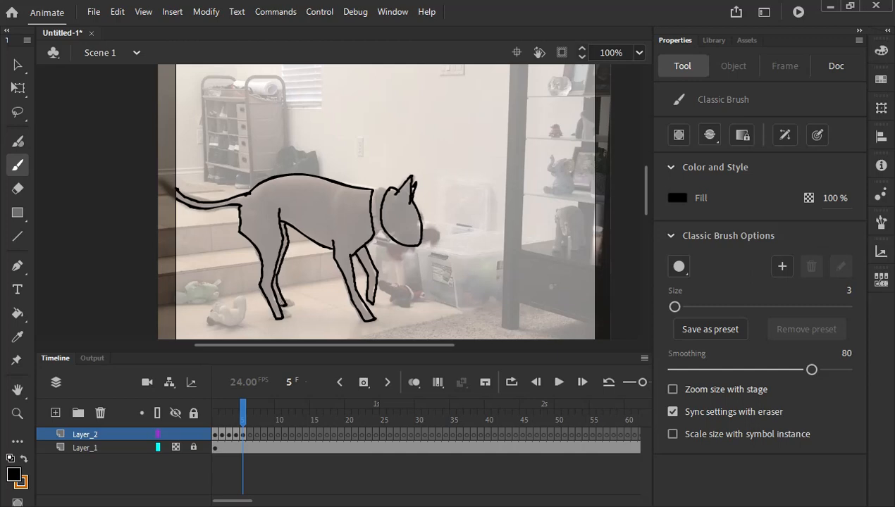